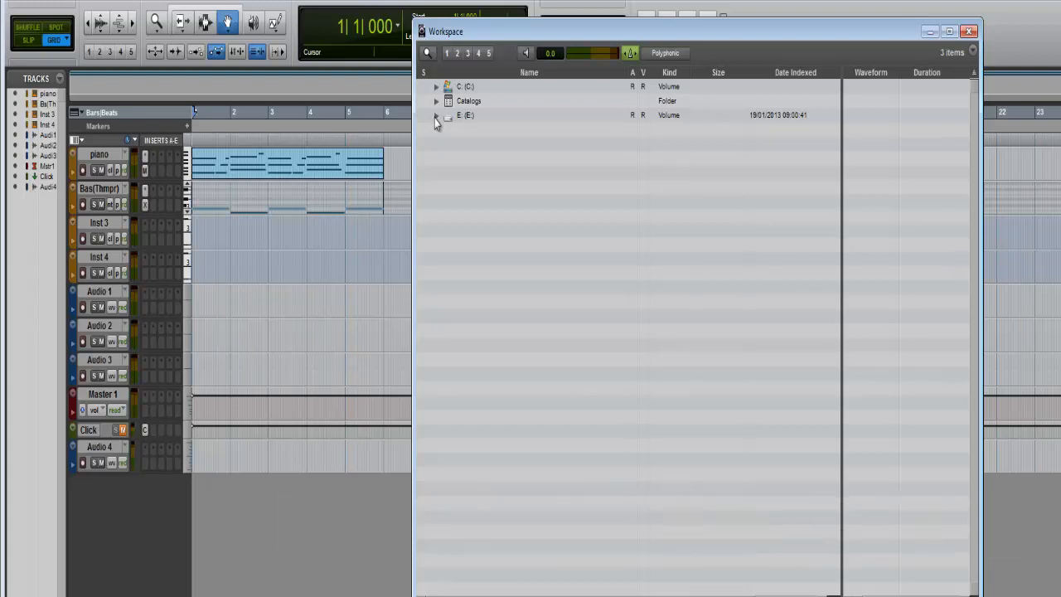
# - Expand the E: drive down to Pro Tools Loops CD > Rock Hard > Drums > Rock Hard and enlarge the Workspace browser
pyautogui.click(437, 117)
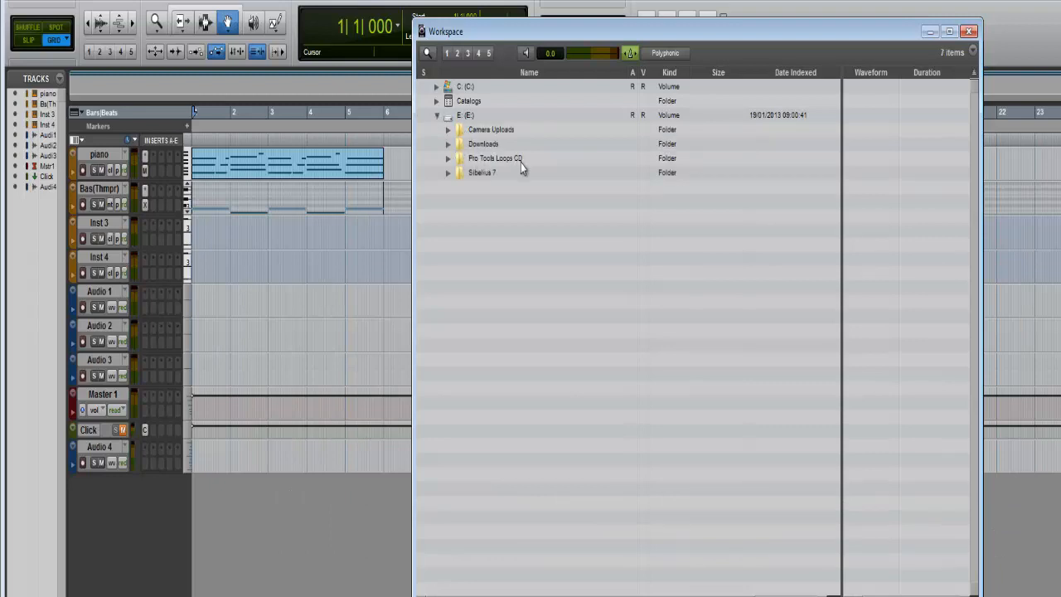
pyautogui.click(448, 159)
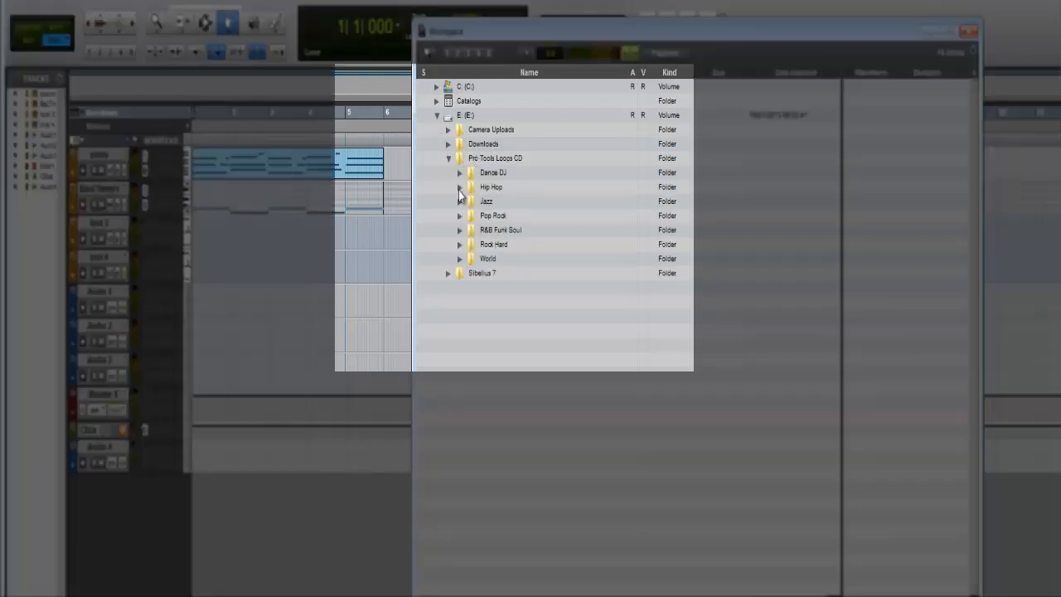
pyautogui.click(460, 245)
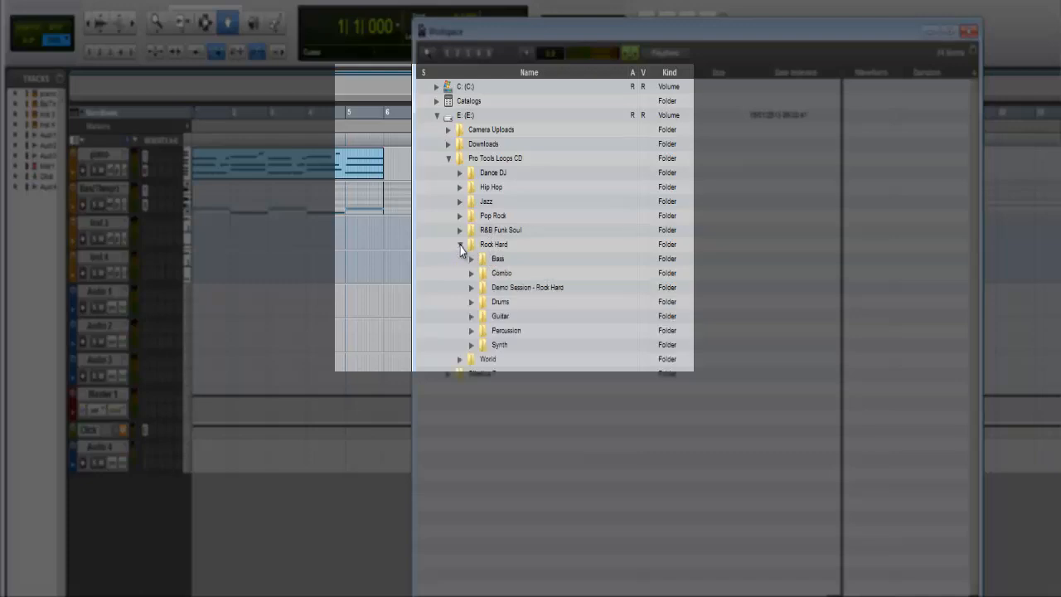
pyautogui.click(471, 302)
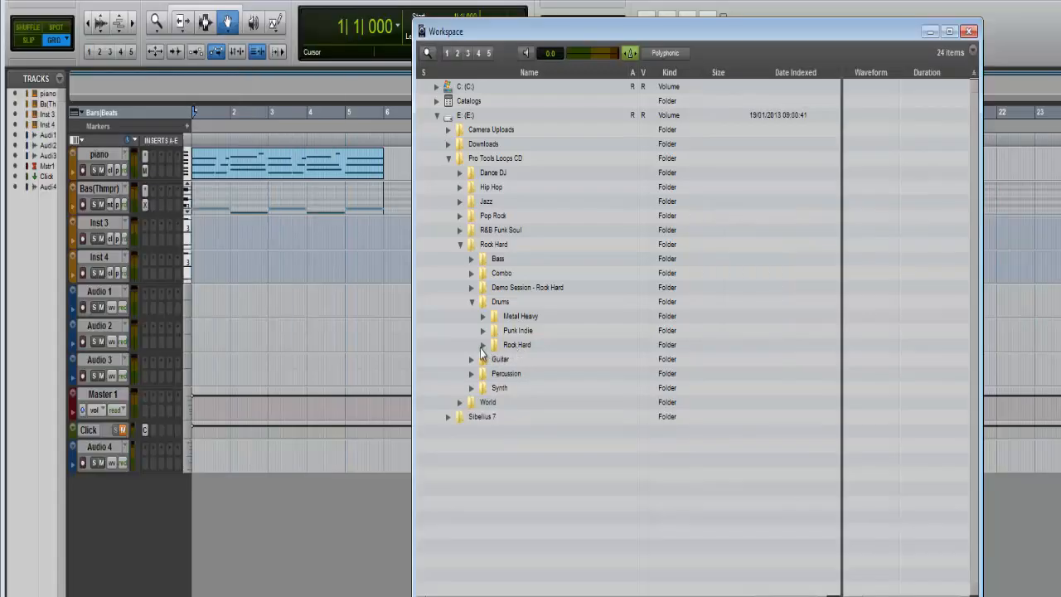
pyautogui.click(483, 345)
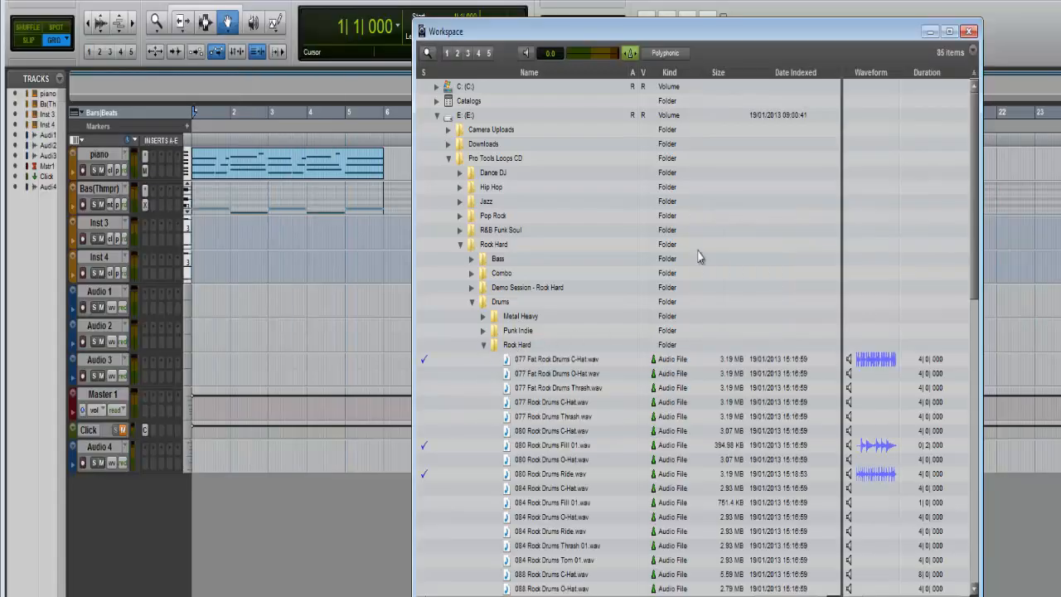
pyautogui.moveTo(794, 34); pyautogui.dragTo(756, 0)
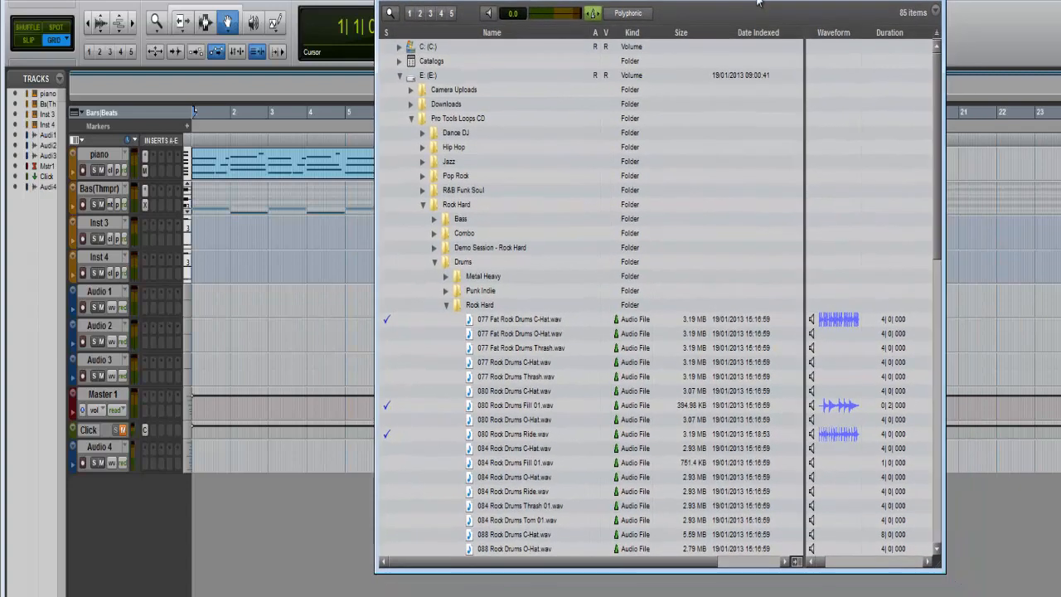
pyautogui.moveTo(936, 563); pyautogui.dragTo(1058, 596)
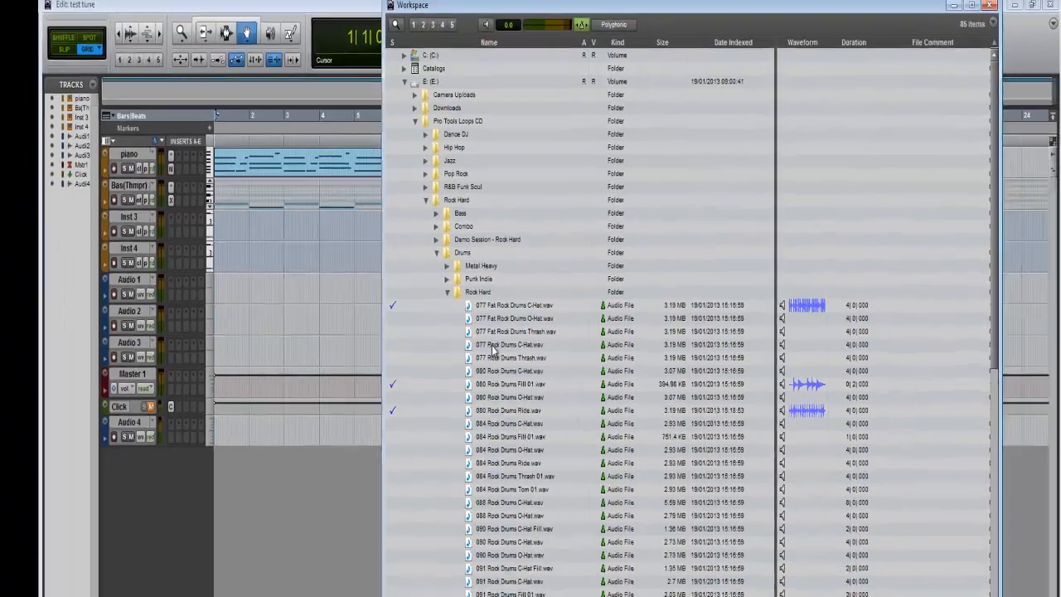
# - Preview the loop 095 Rock Drums Fill 03.wav in the Workspace browser
pyautogui.scroll(-8, 495, 362)
pyautogui.scroll(-4, 500, 332)
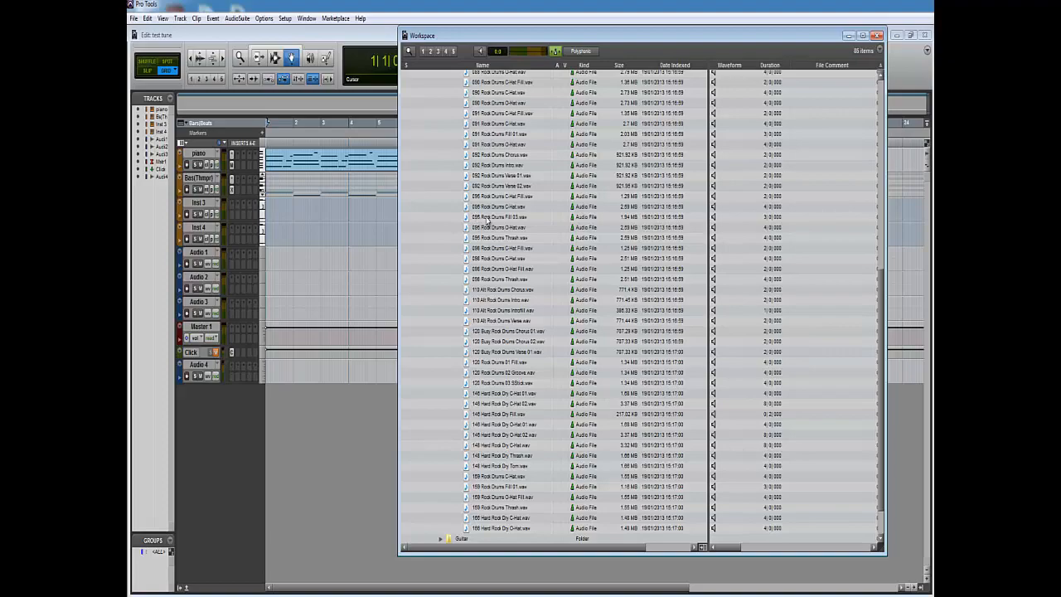
pyautogui.click(485, 219)
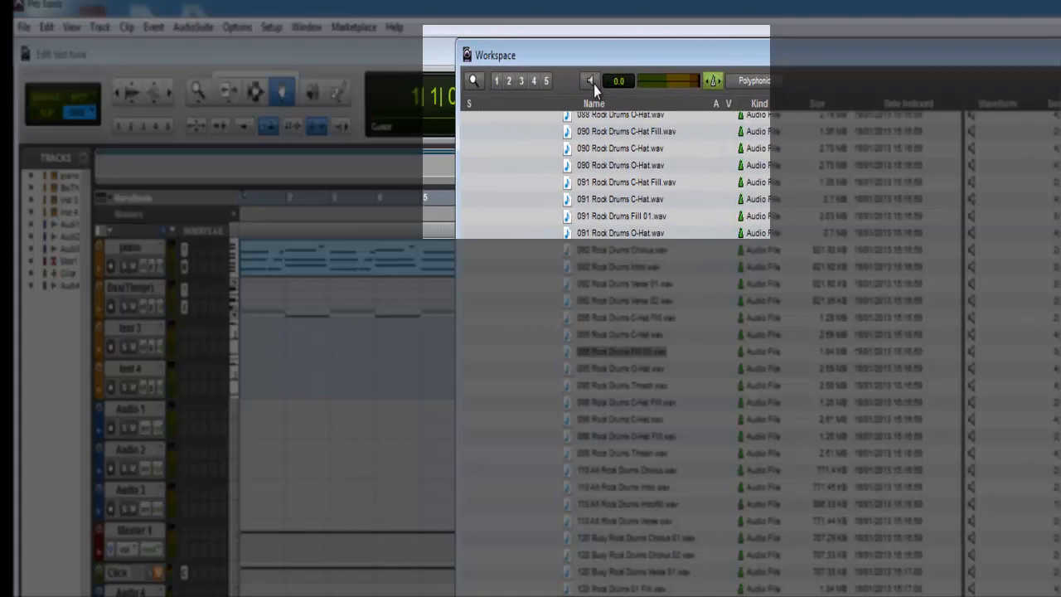
pyautogui.click(590, 81)
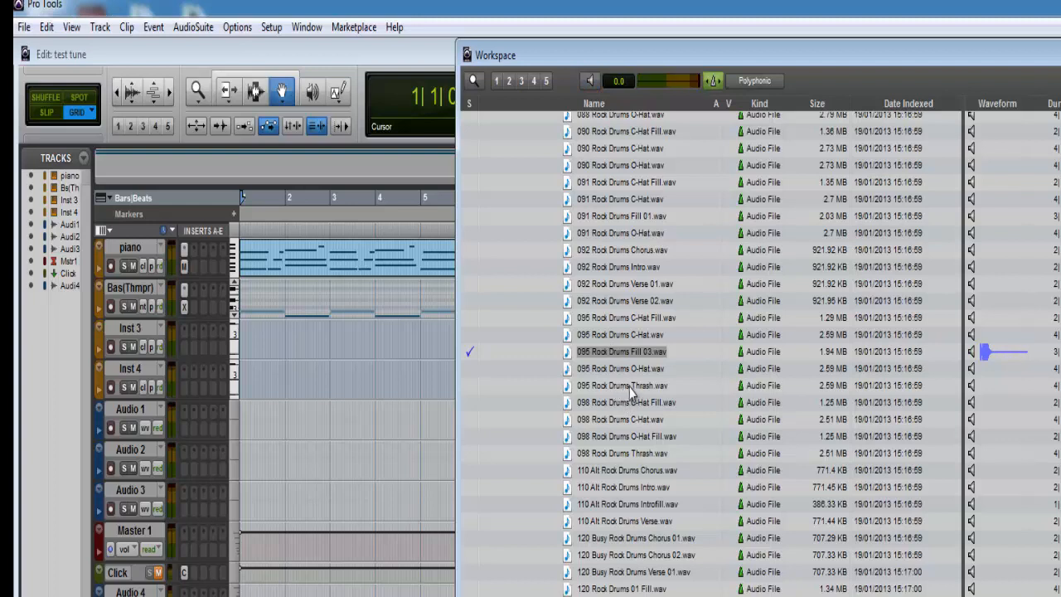
# - Preview 095 Rock Drums Thrash.wav and another drum loop further down the list, stopping playback each time
pyautogui.click(628, 387)
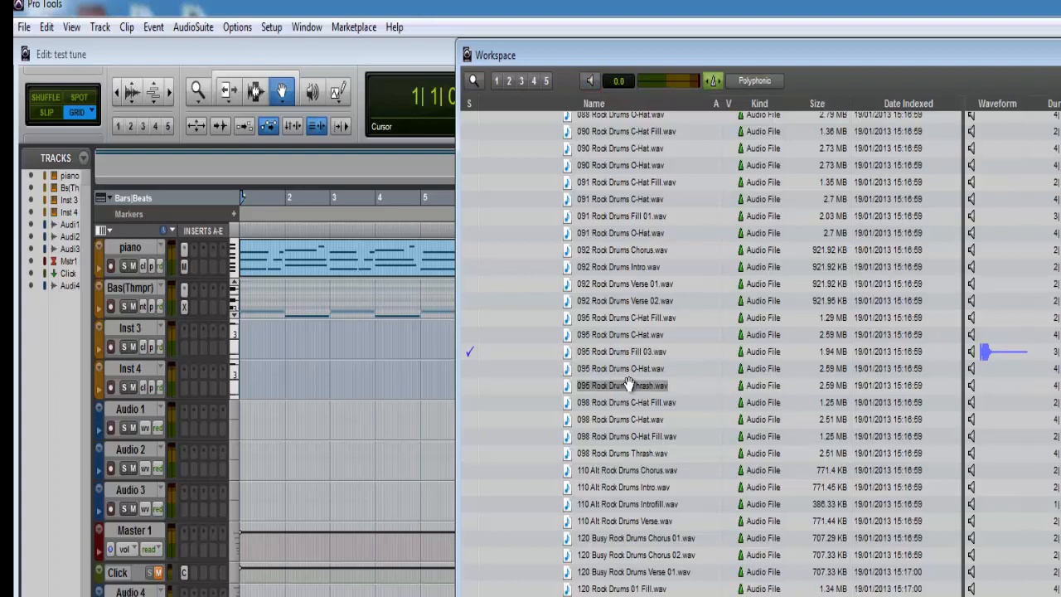
pyautogui.click(590, 81)
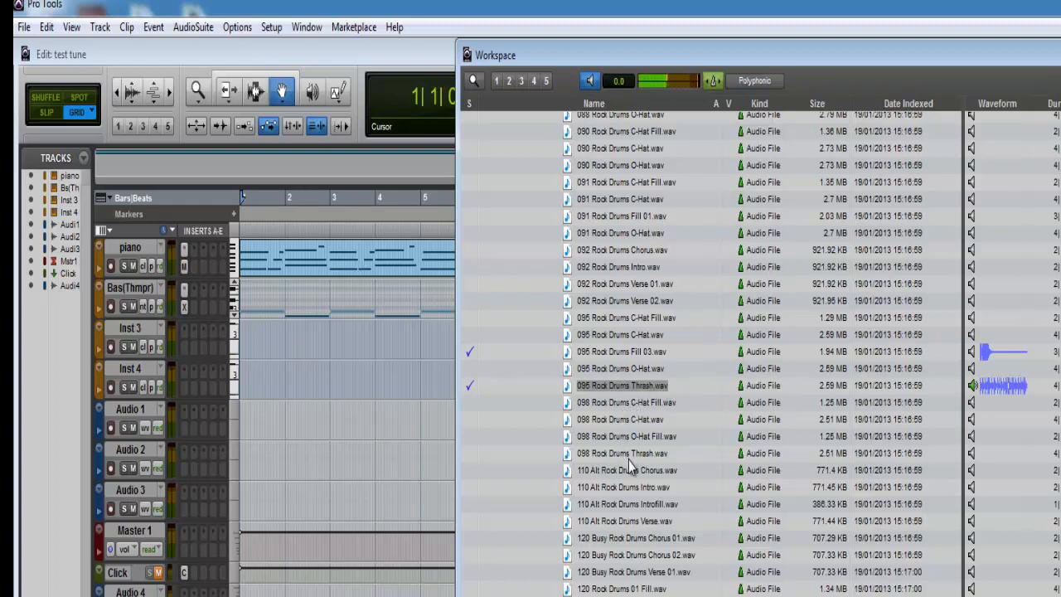
pyautogui.click(588, 86)
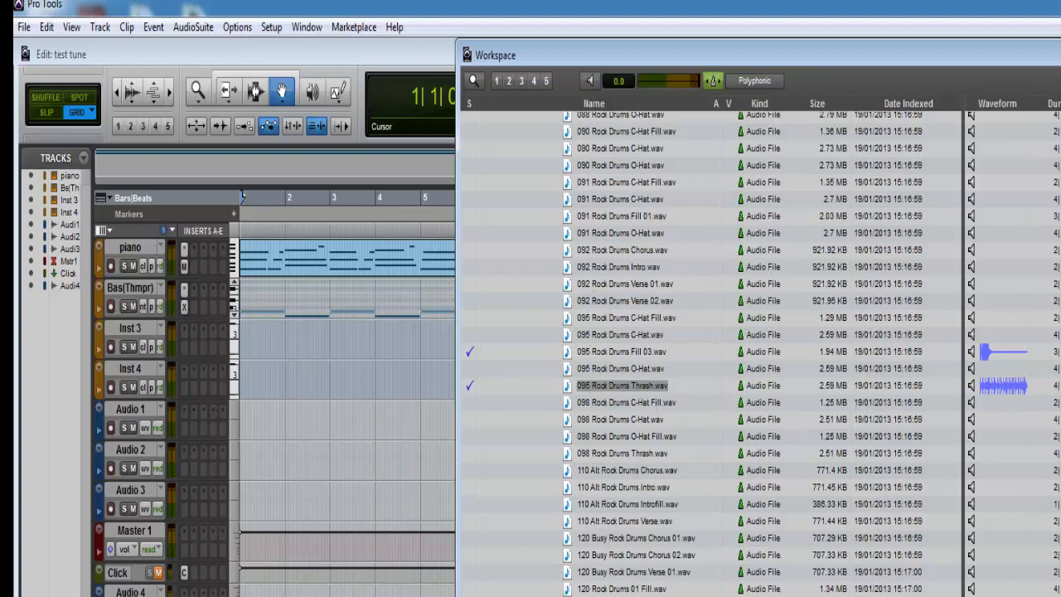
pyautogui.click(597, 593)
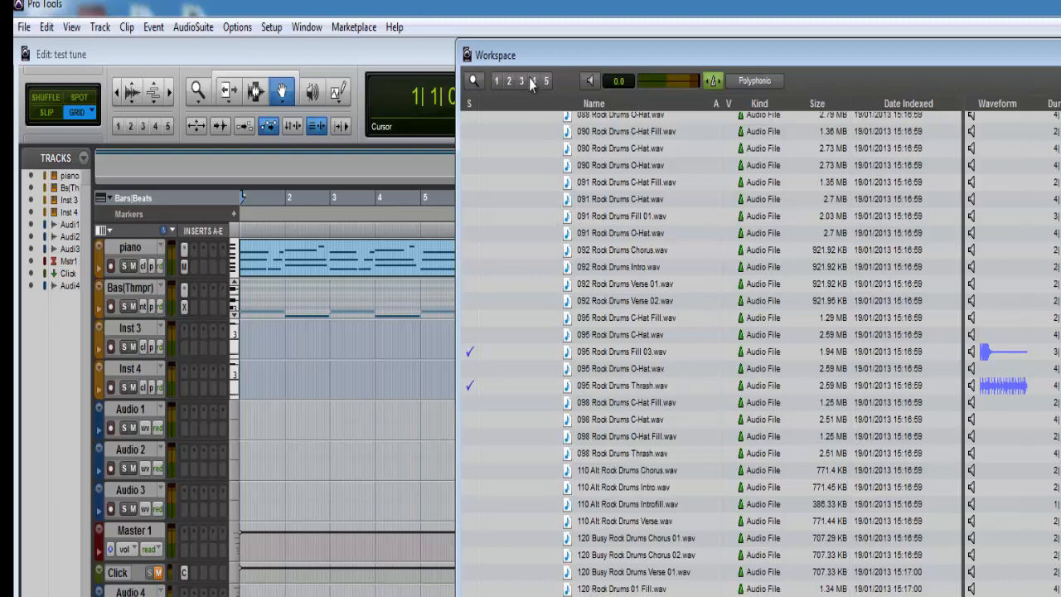
pyautogui.click(590, 83)
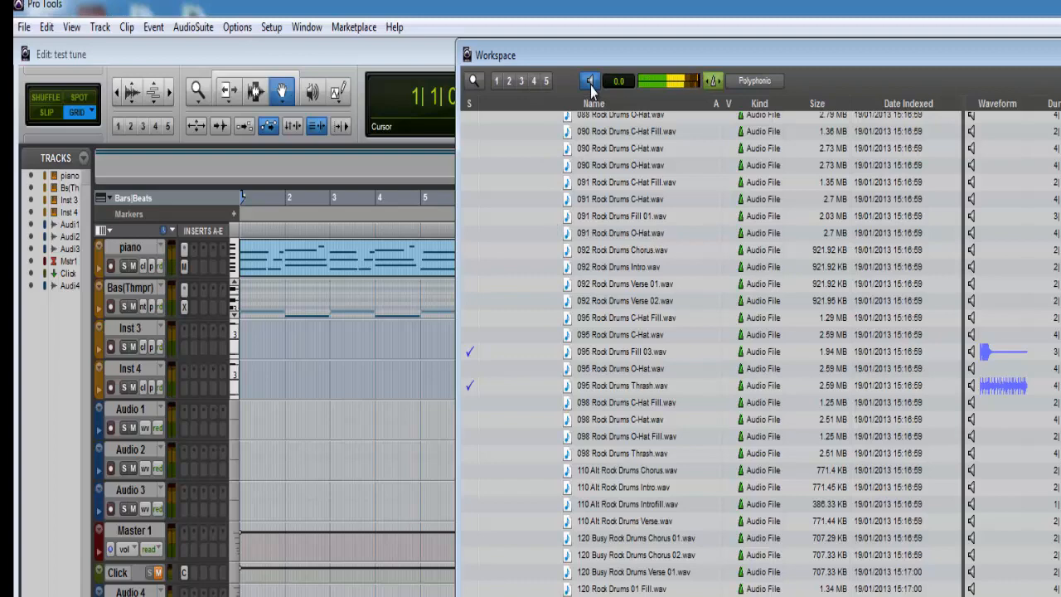
pyautogui.click(590, 83)
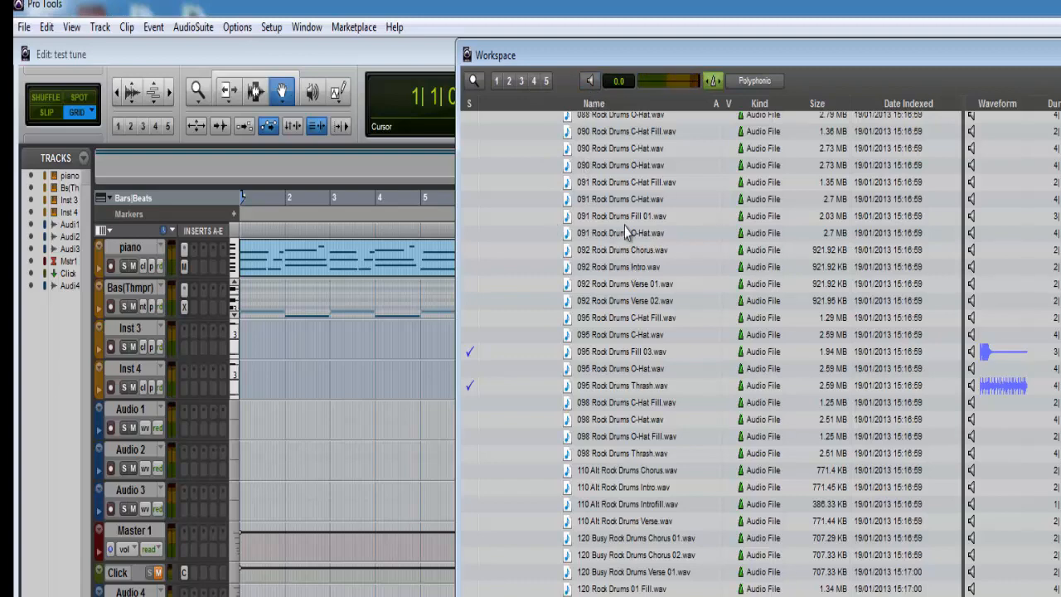
# - Select 080 Rock Drums Ride.wav, check the session tempo in the Transport window, and turn session-tempo conforming back on for the browser
pyautogui.scroll(7, 626, 233)
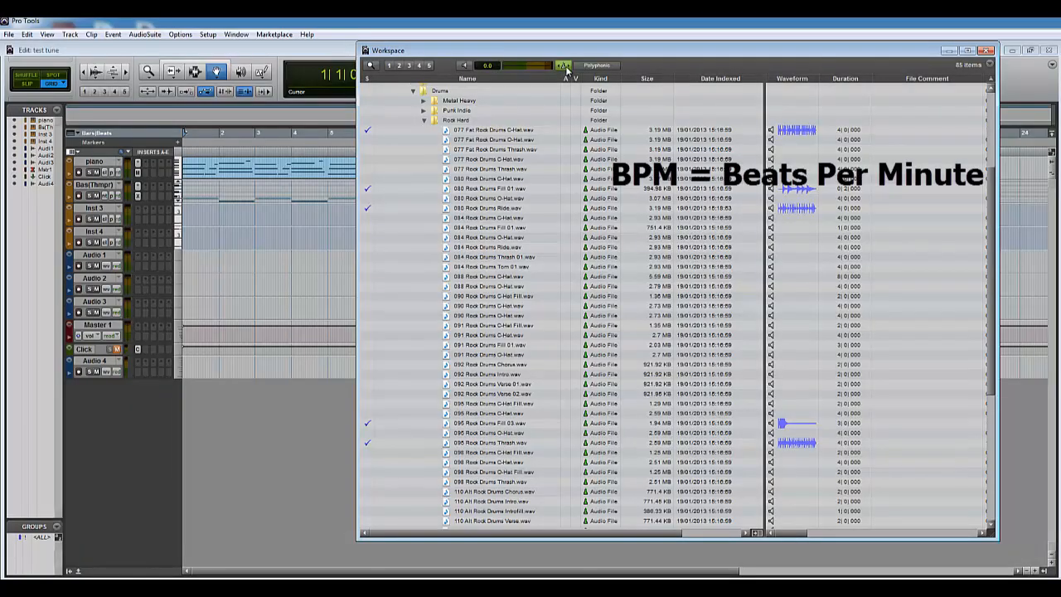
pyautogui.click(470, 210)
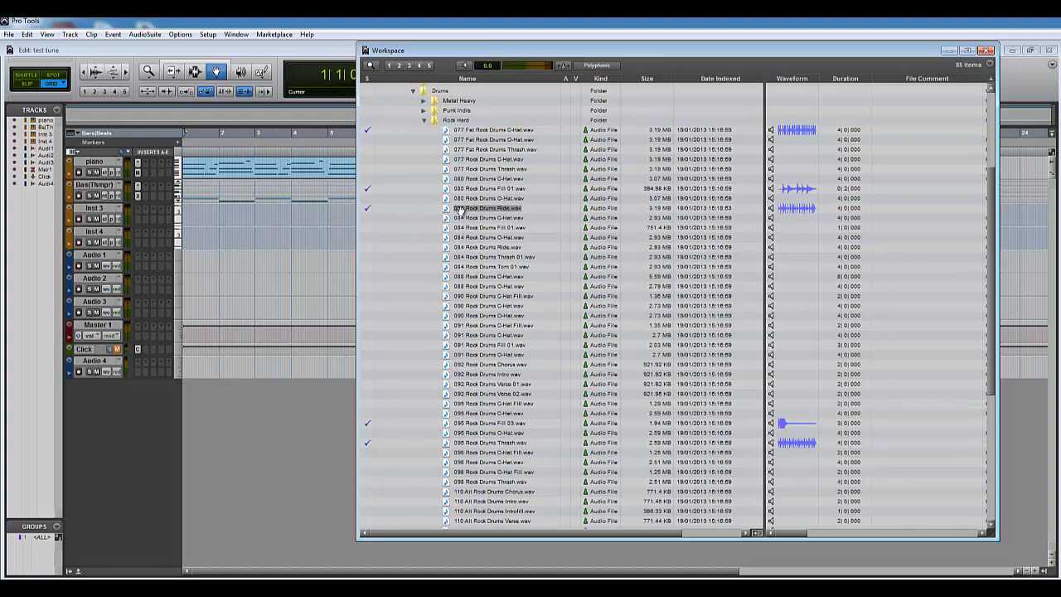
pyautogui.moveTo(500, 52); pyautogui.dragTo(535, 133)
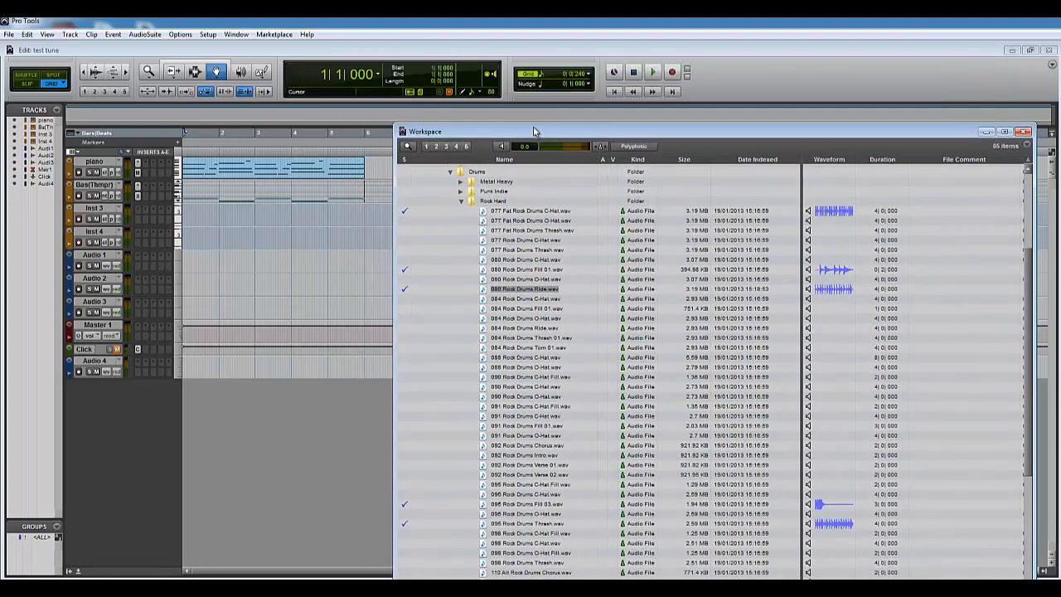
pyautogui.hotkey('ctrl', '1')
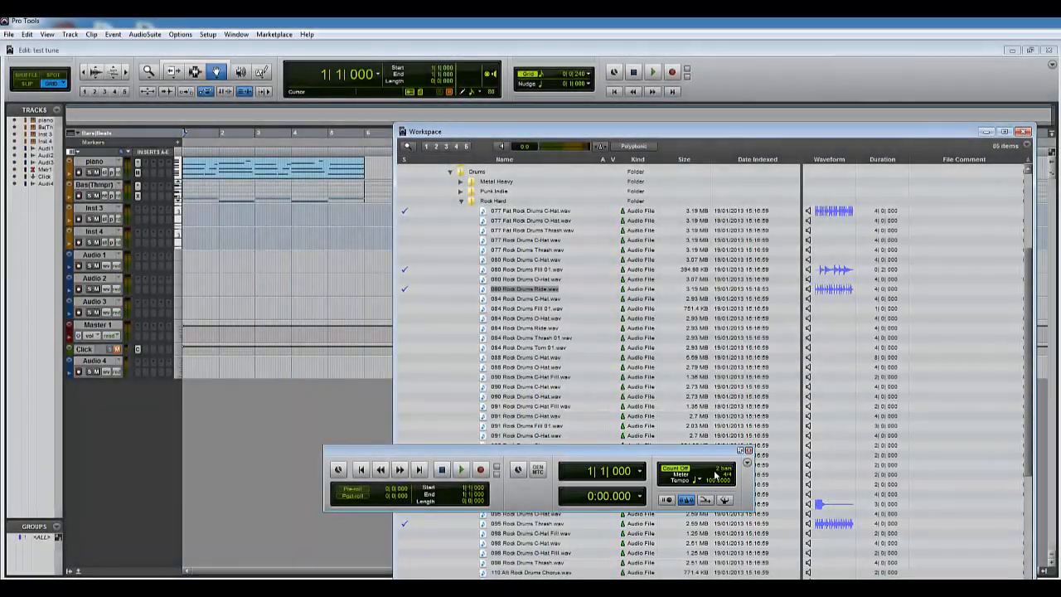
pyautogui.click(749, 451)
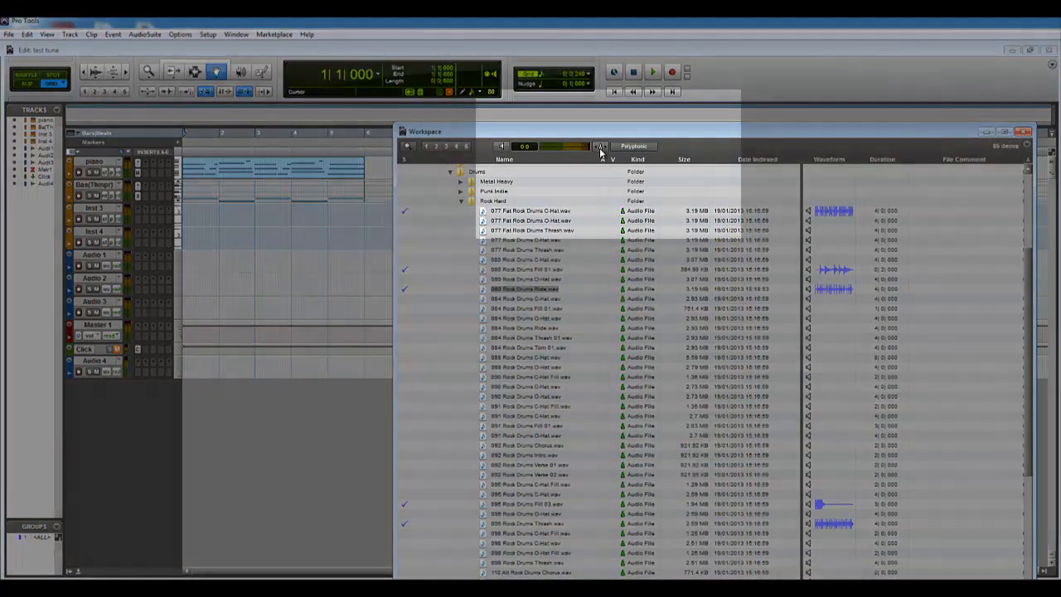
pyautogui.click(601, 150)
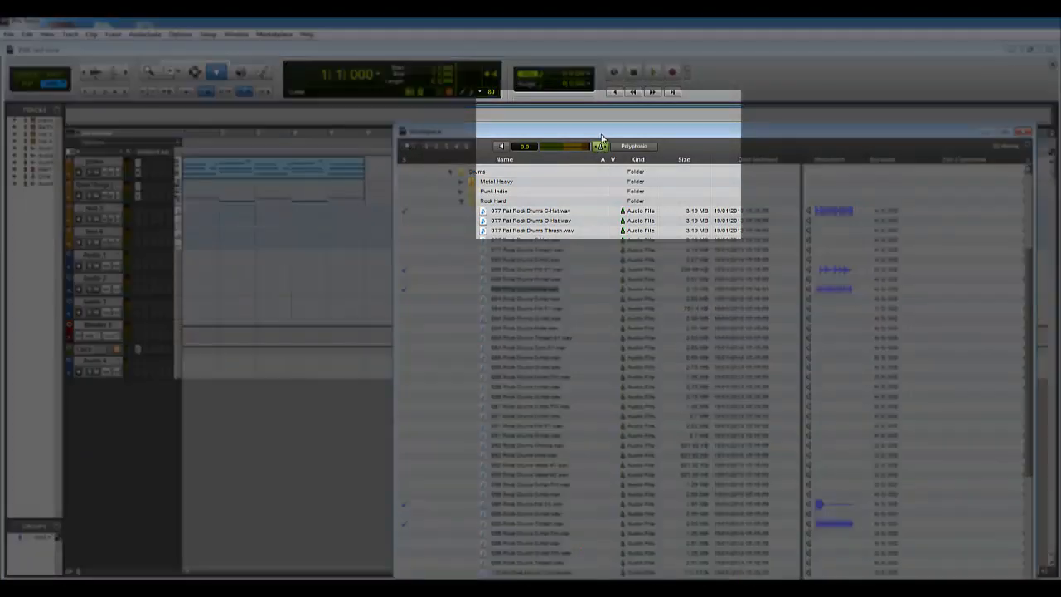
pyautogui.moveTo(602, 134); pyautogui.dragTo(602, 86)
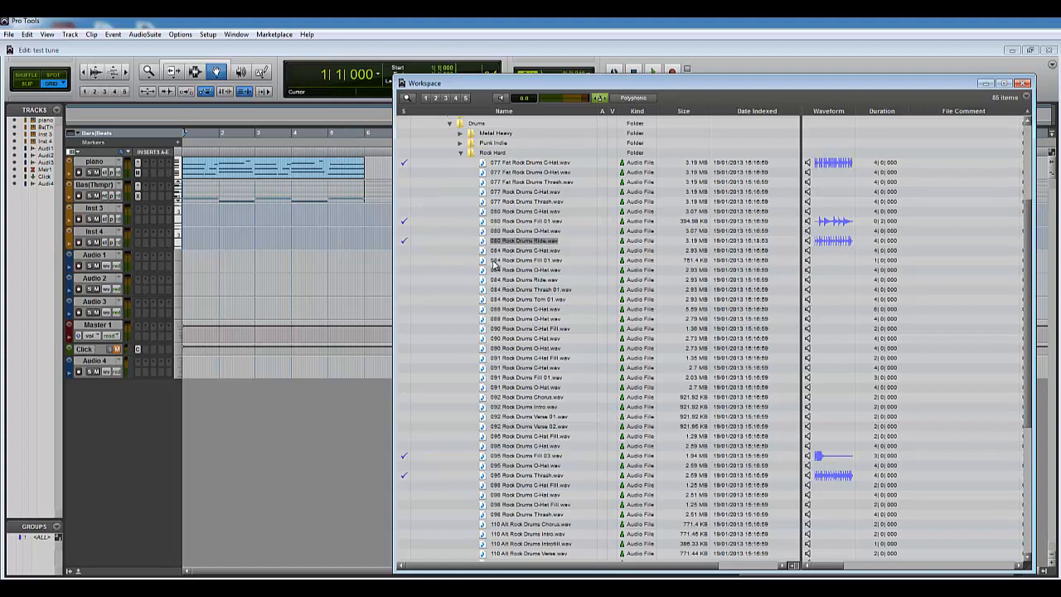
# - Preview 084 Rock Drums Ride.wav at its original tempo, with session-tempo conforming turned off
pyautogui.click(600, 97)
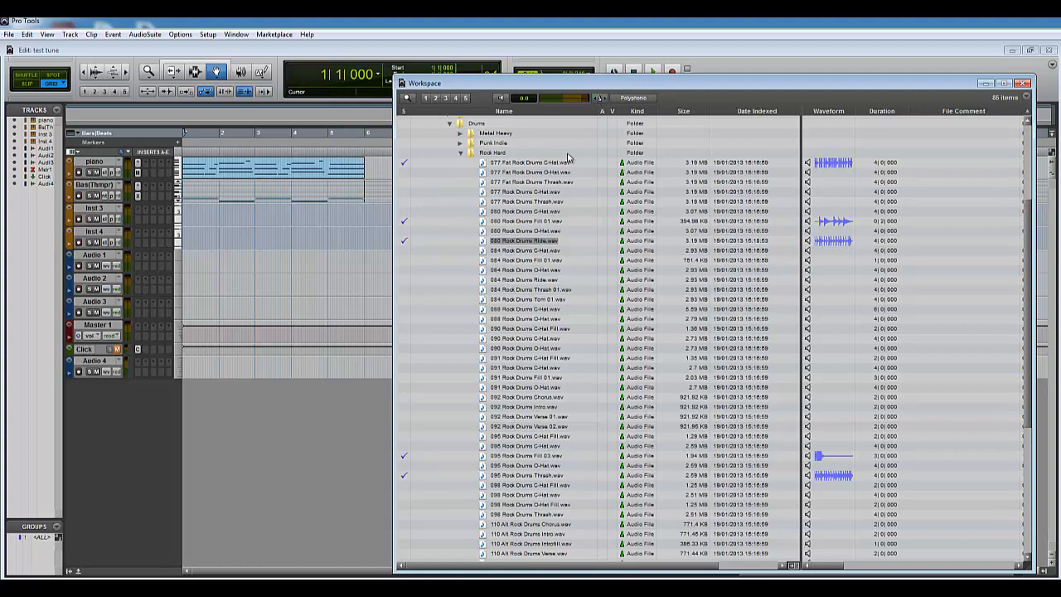
pyautogui.click(505, 281)
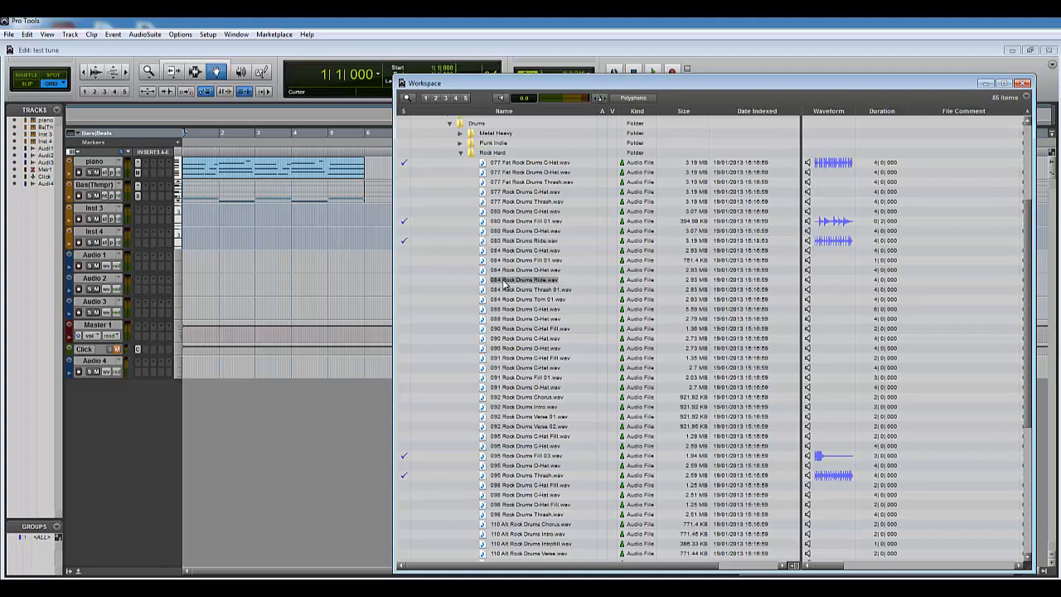
pyautogui.click(501, 98)
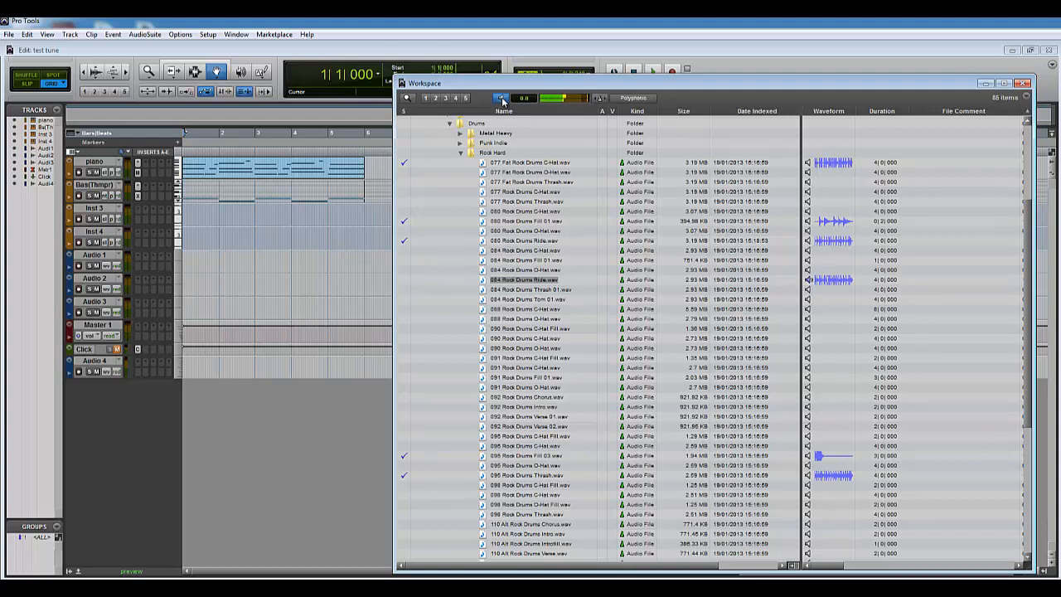
pyautogui.click(501, 97)
# - Preview 084 Rock Drums Ride.wav with session-tempo conforming turned on and place it at bar 1 of the Audio 1 track
pyautogui.click(601, 99)
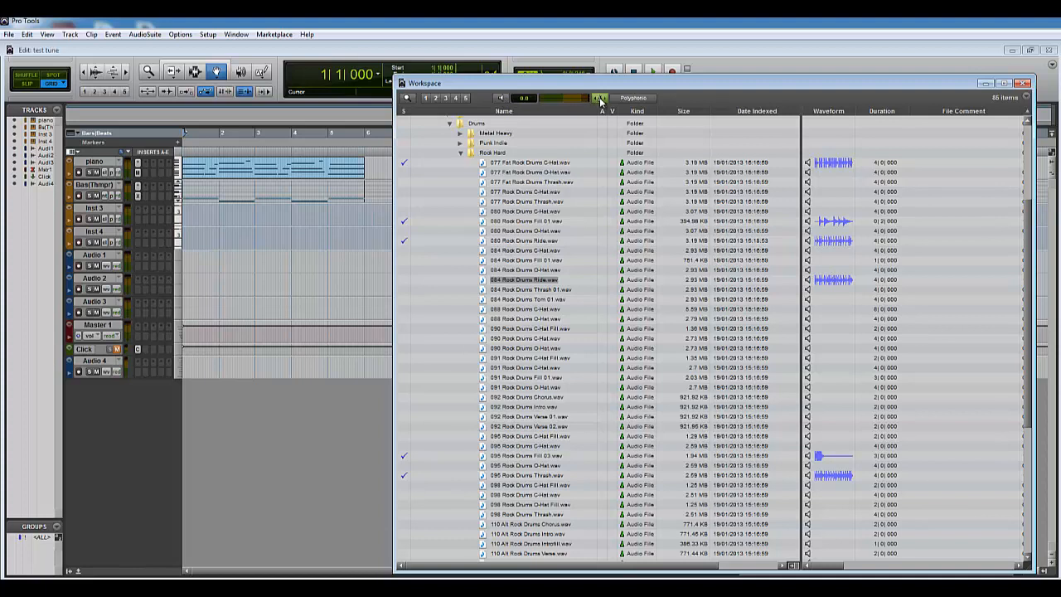
pyautogui.click(501, 98)
pyautogui.click(502, 98)
pyautogui.moveTo(483, 282); pyautogui.dragTo(185, 270)
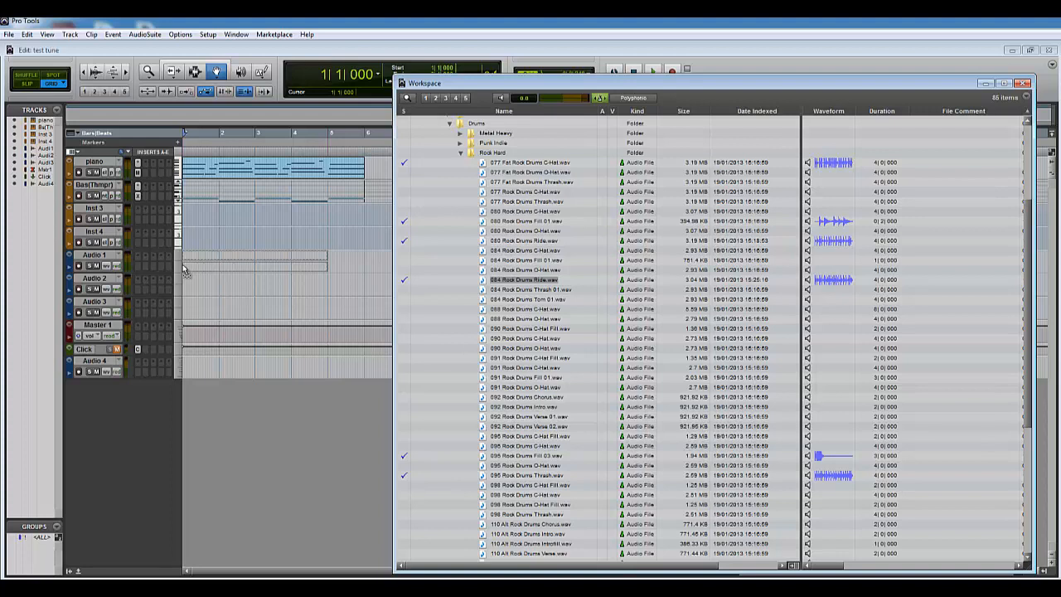
pyautogui.moveTo(183, 266); pyautogui.dragTo(182, 263)
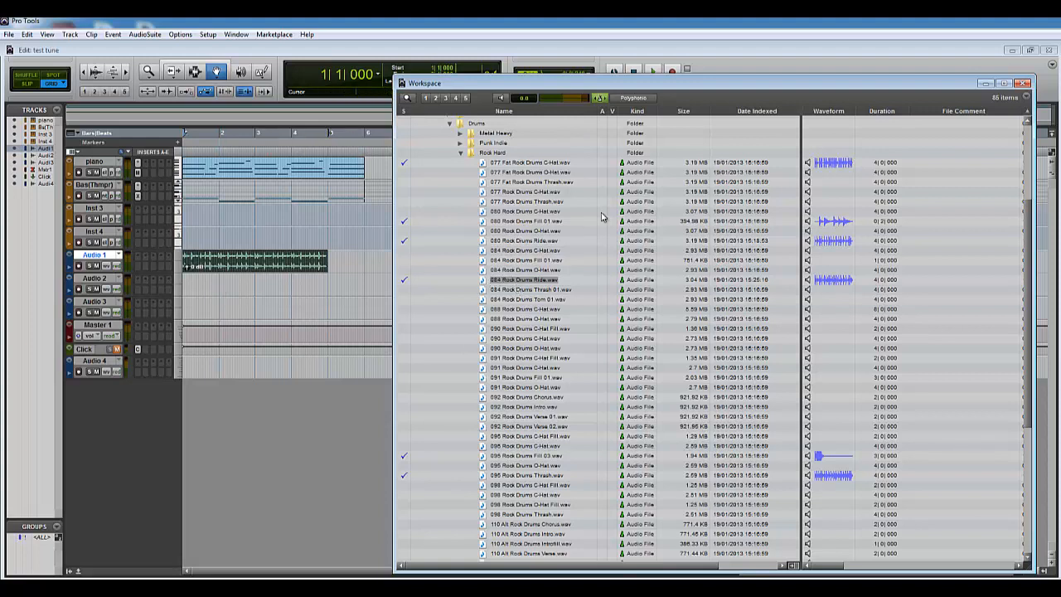
# - Turn session-tempo conforming off and place 084 Rock Drums Ride.wav at bar 1 of the Audio 2 track
pyautogui.click(601, 98)
pyautogui.moveTo(484, 282); pyautogui.dragTo(183, 291)
pyautogui.moveTo(485, 282); pyautogui.dragTo(187, 288)
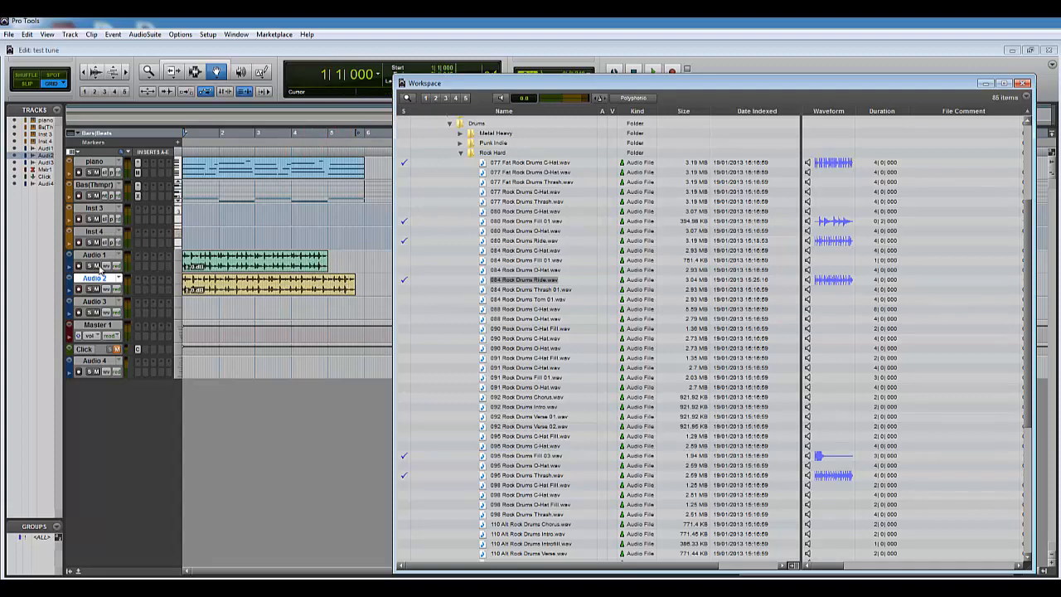
# - Close the Workspace browser and play the session from bar 1 with Audio 1 muted to hear the unconformed loop
pyautogui.hotkey('ctrl', 'w')
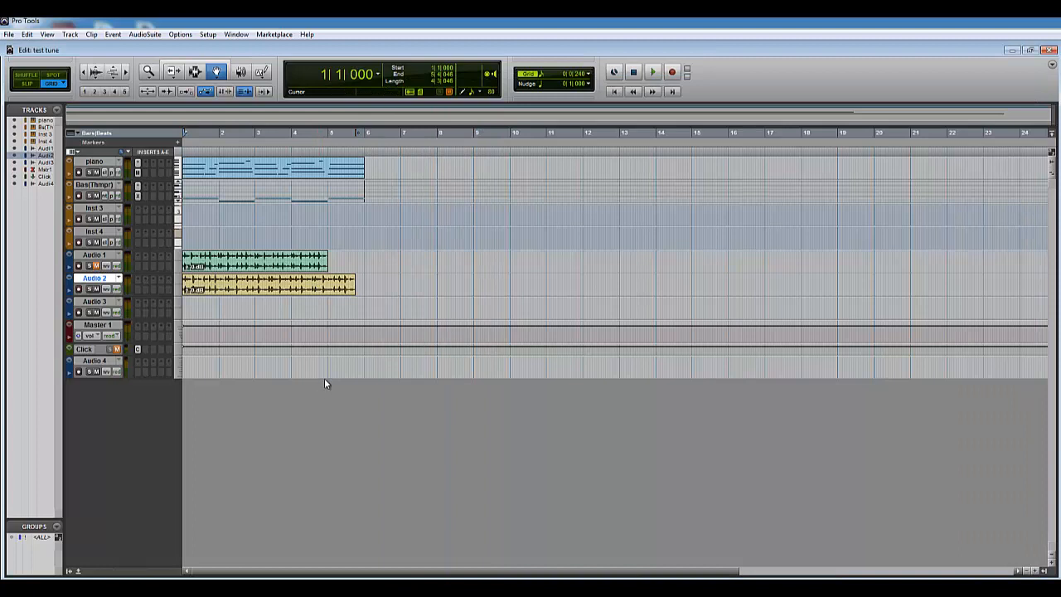
pyautogui.press('space')
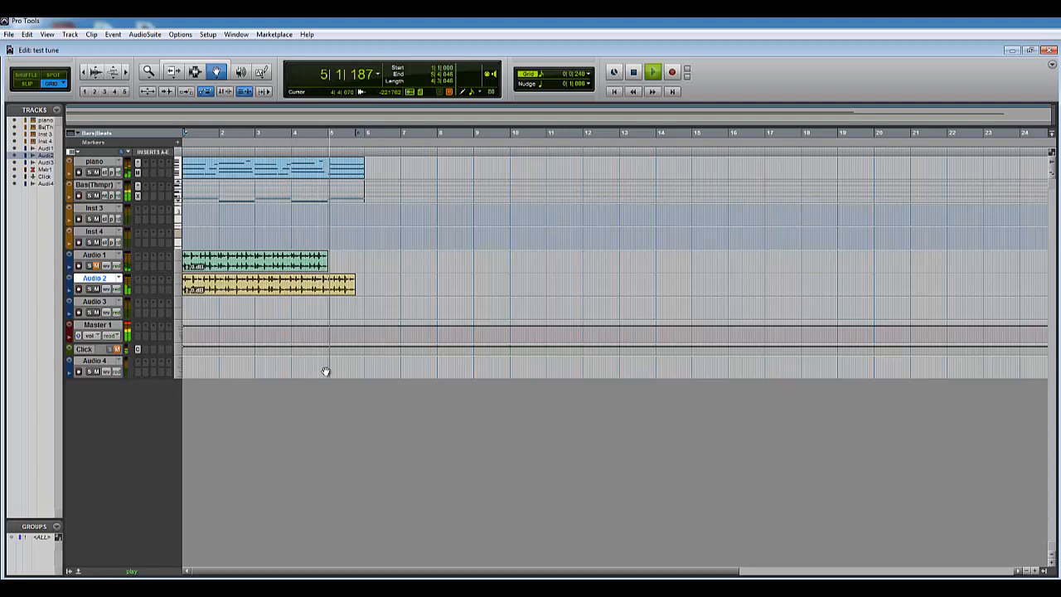
pyautogui.press('space')
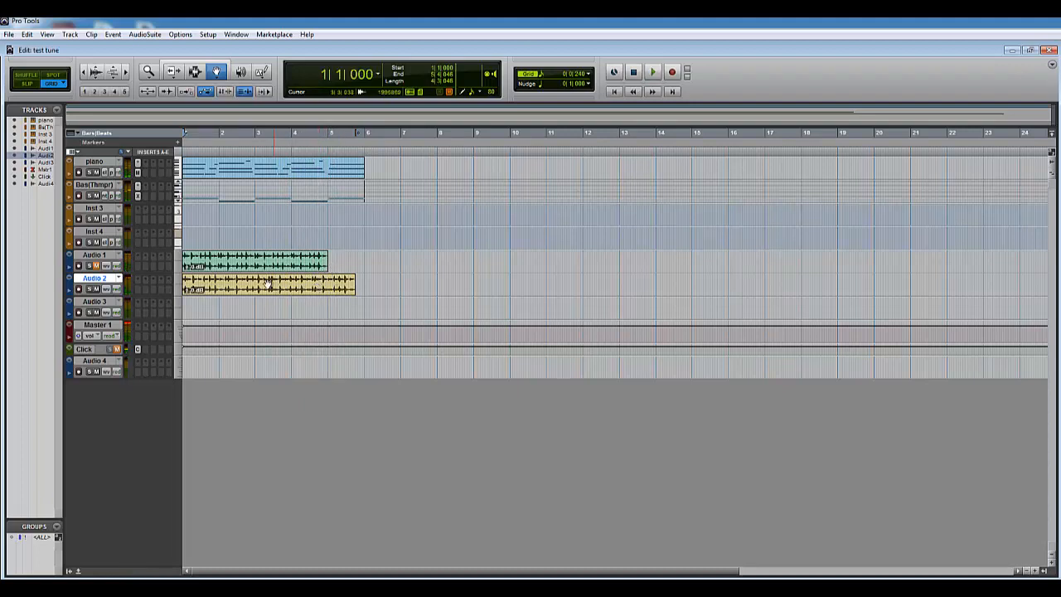
# - Mute Audio 2 instead of Audio 1 and play the session from bar 1 to hear the tempo-conformed loop
pyautogui.click(96, 289)
pyautogui.press('space')
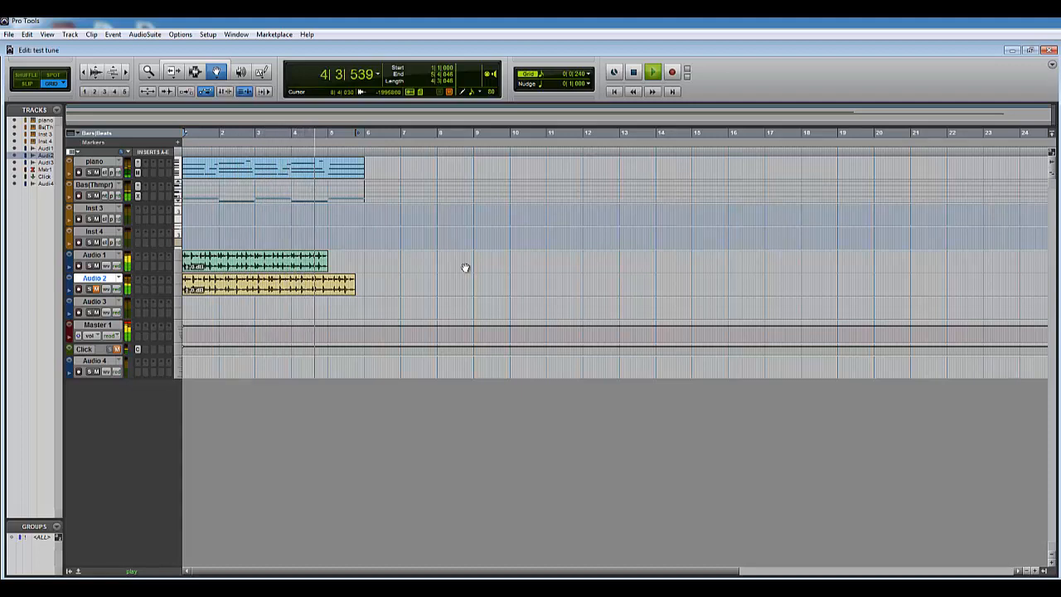
pyautogui.press('space')
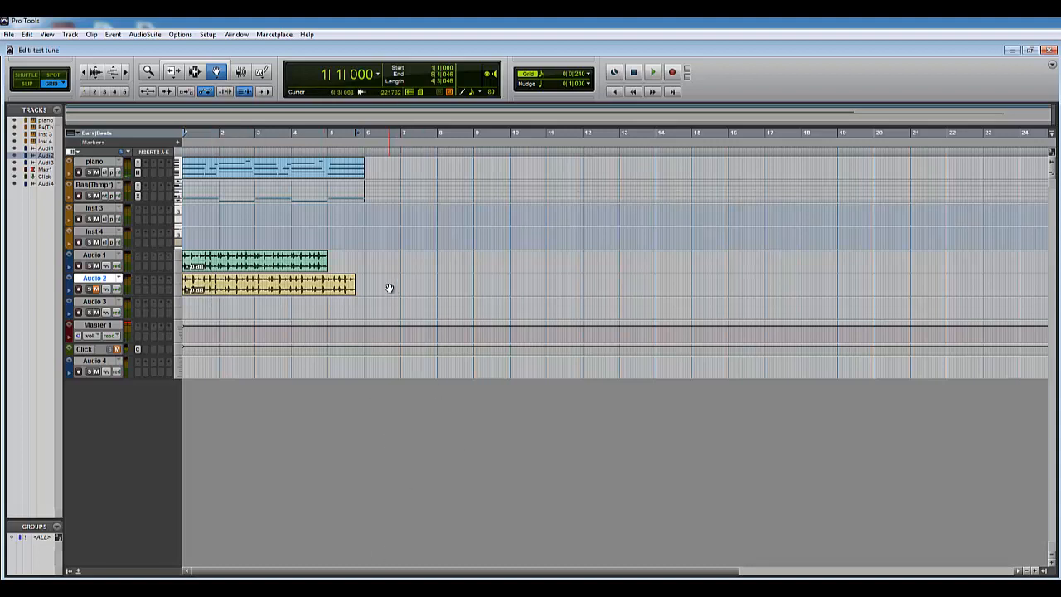
# - Delete the unconformed drum loop clip from the Audio 2 track
pyautogui.click(257, 285)
pyautogui.press('Delete')
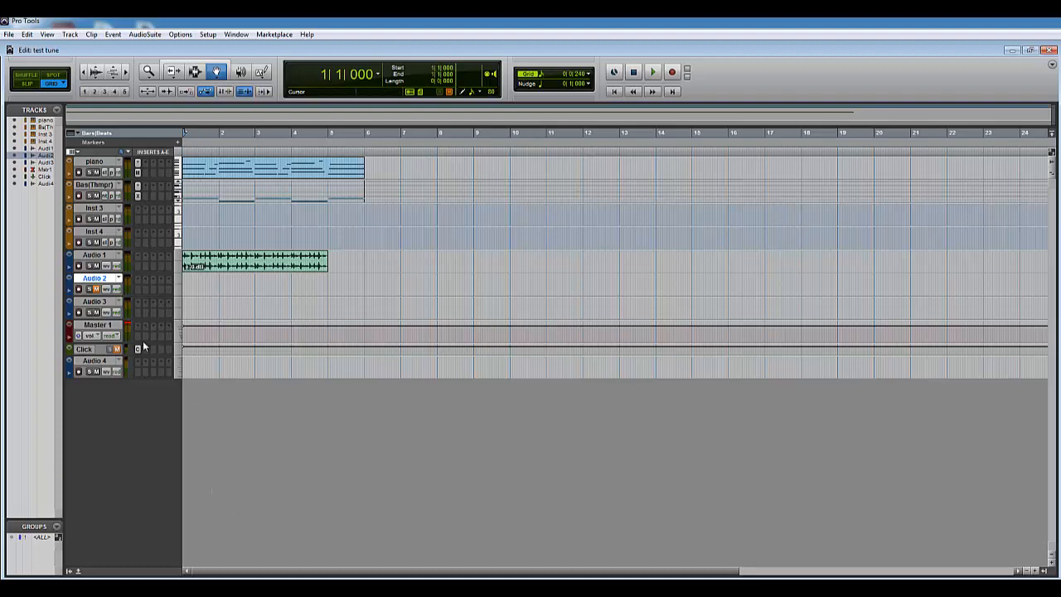
# - Reopen the Workspace browser, move it higher on the screen and return to the start of its folder list
pyautogui.click(236, 34)
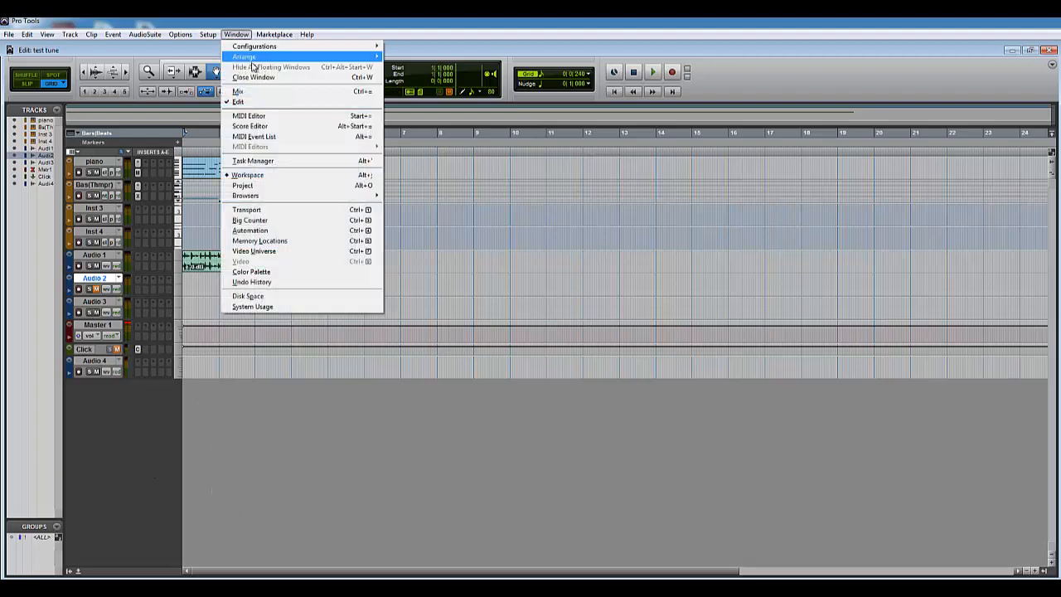
pyautogui.click(259, 176)
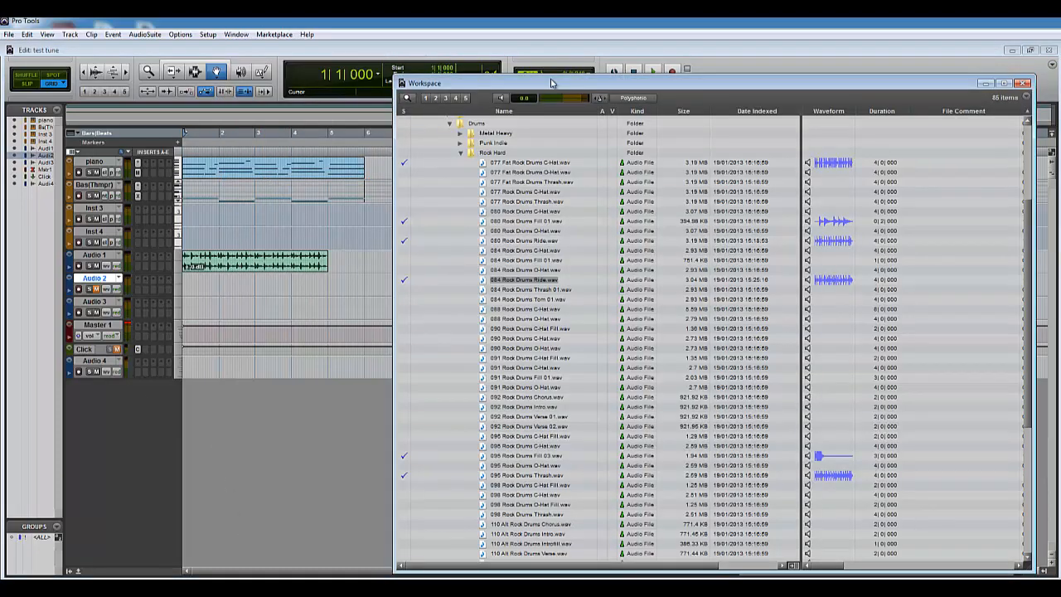
pyautogui.moveTo(553, 87); pyautogui.dragTo(555, 43)
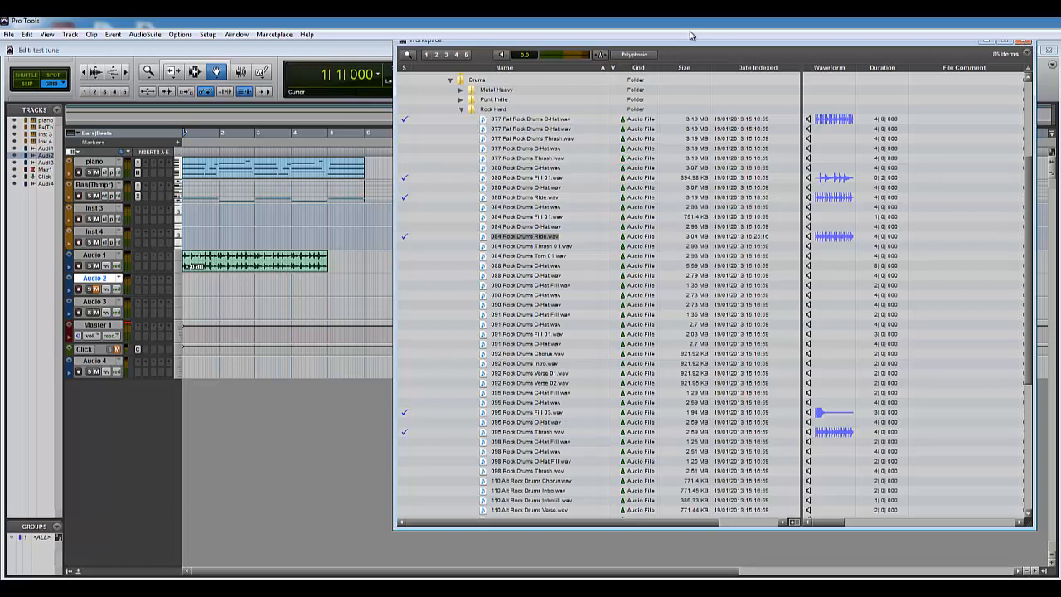
pyautogui.scroll(5, 424, 118)
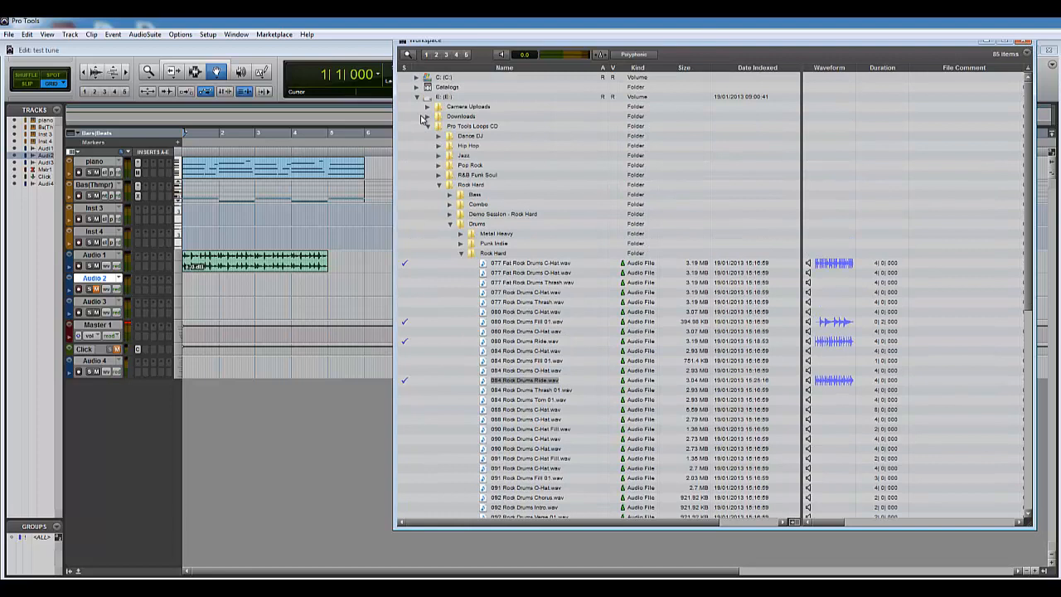